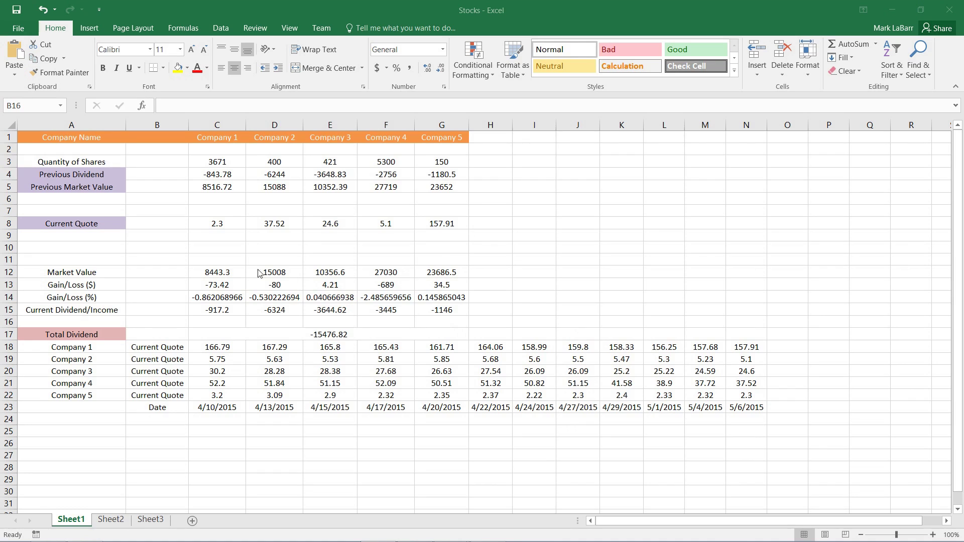
Select the Company 1 label in A18 together with its quotes in C18:N18.
drag(89, 347, 747, 356)
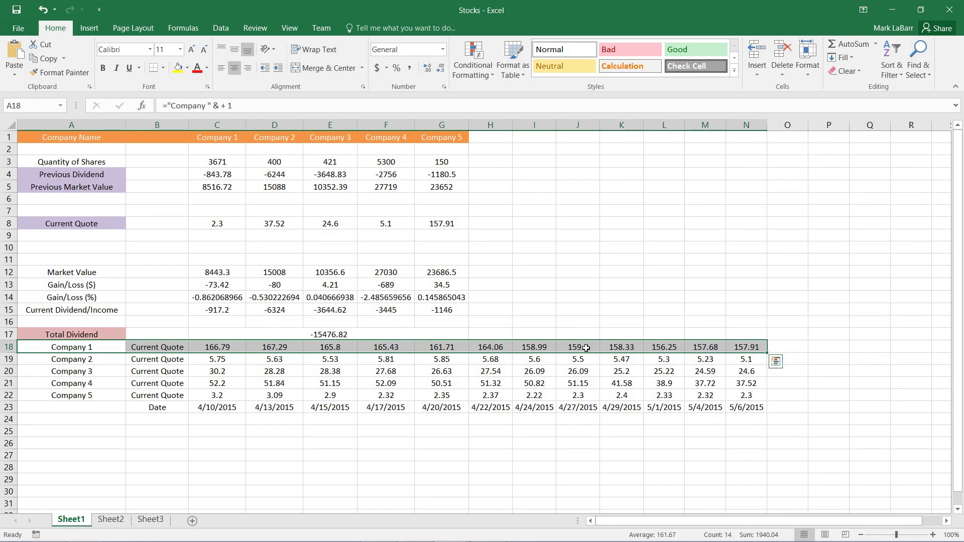
click(91, 349)
drag(146, 349, 738, 358)
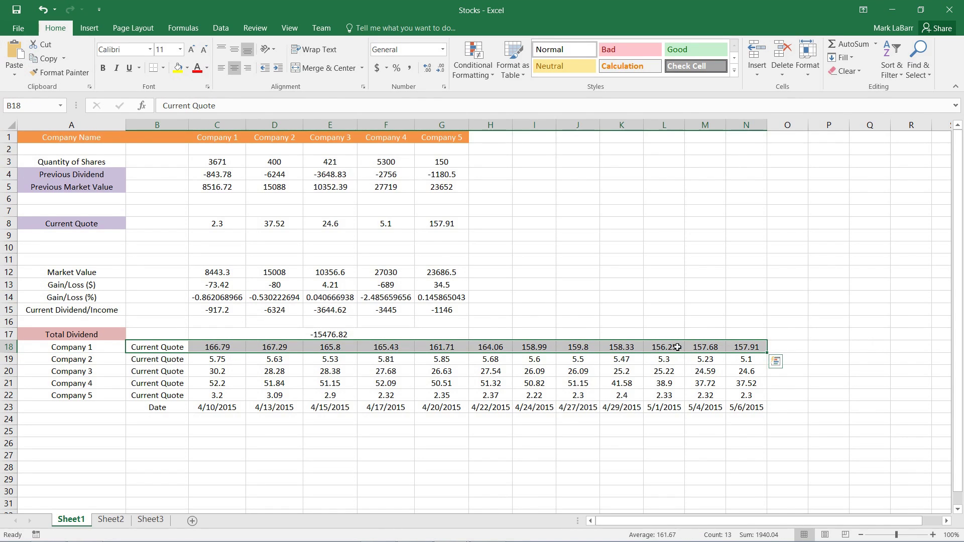
click(103, 347)
drag(211, 348, 733, 346)
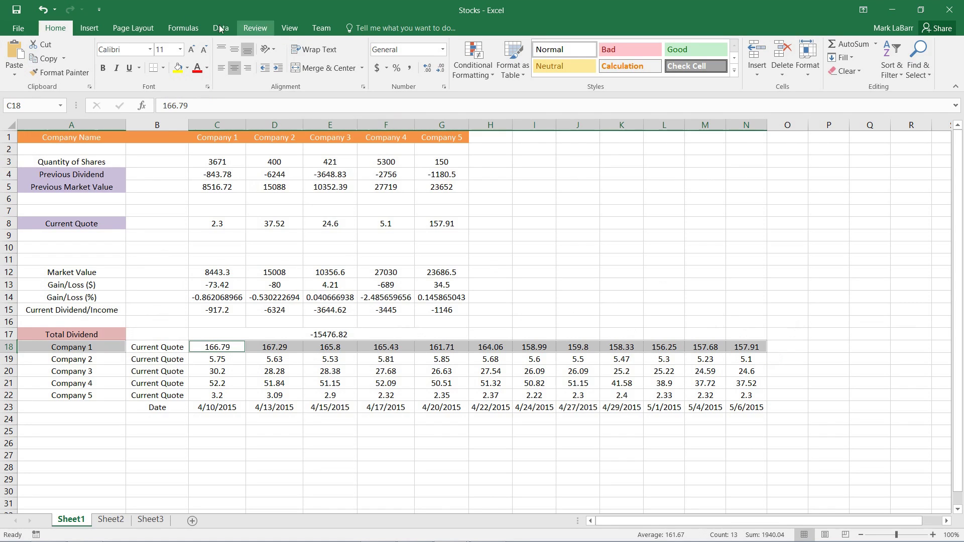
Insert a basic 2-D Line chart from the Line or Area chart choices.
click(94, 28)
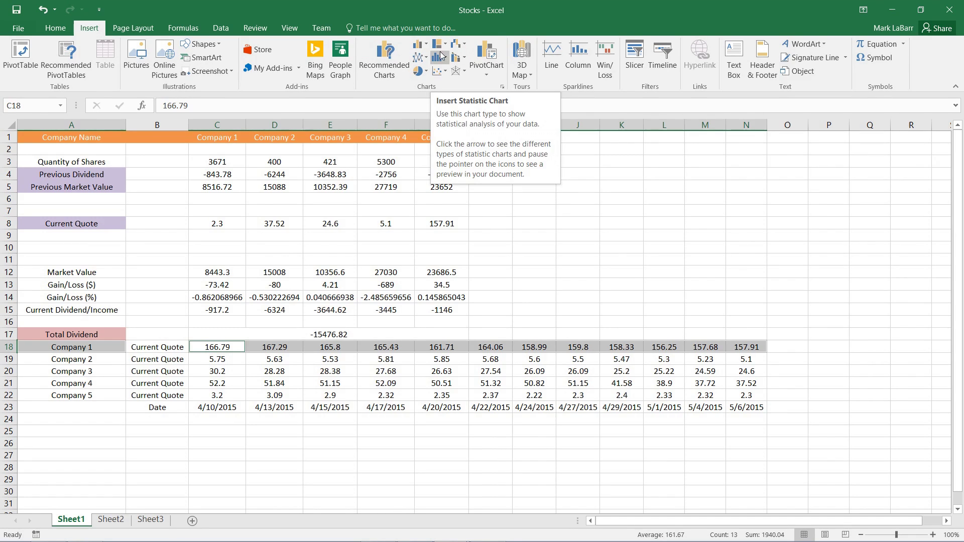
click(420, 44)
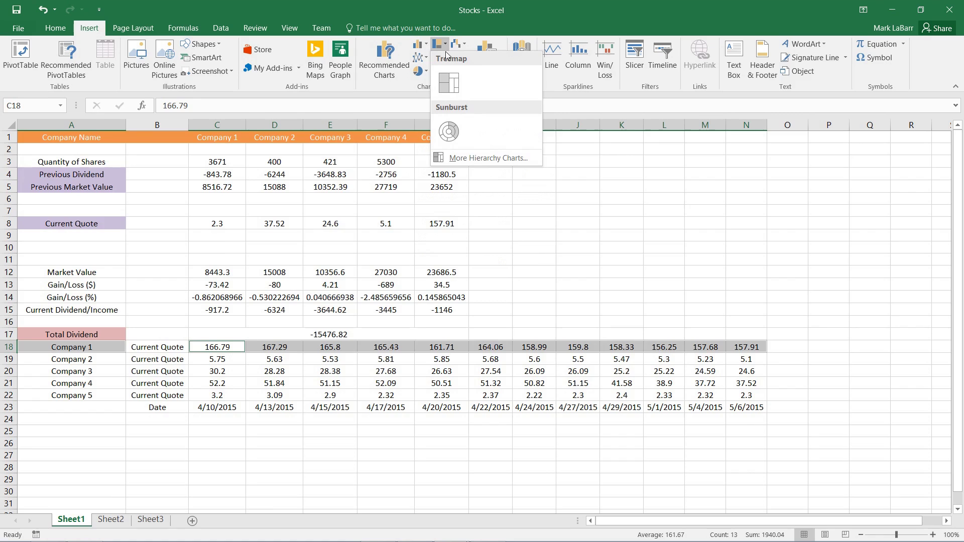
click(441, 46)
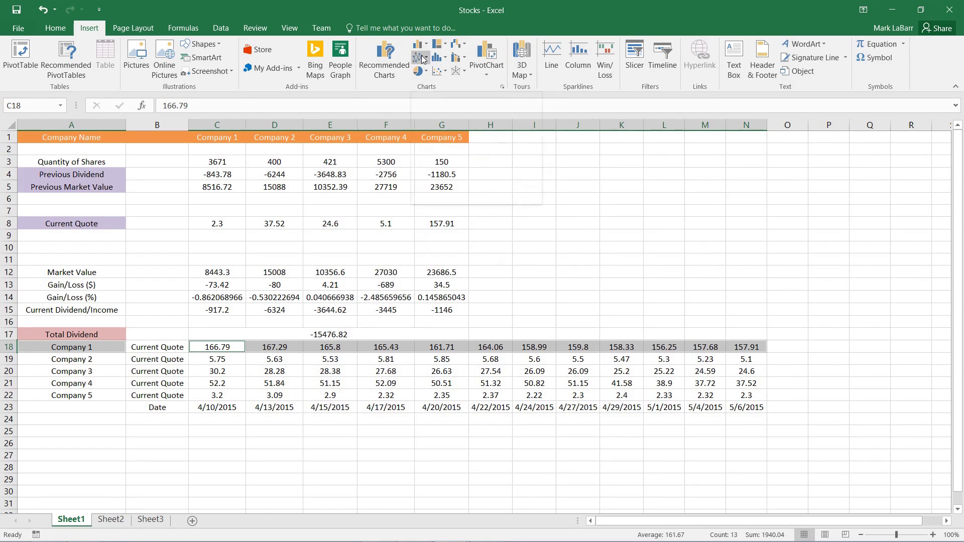
click(459, 46)
click(463, 49)
click(419, 57)
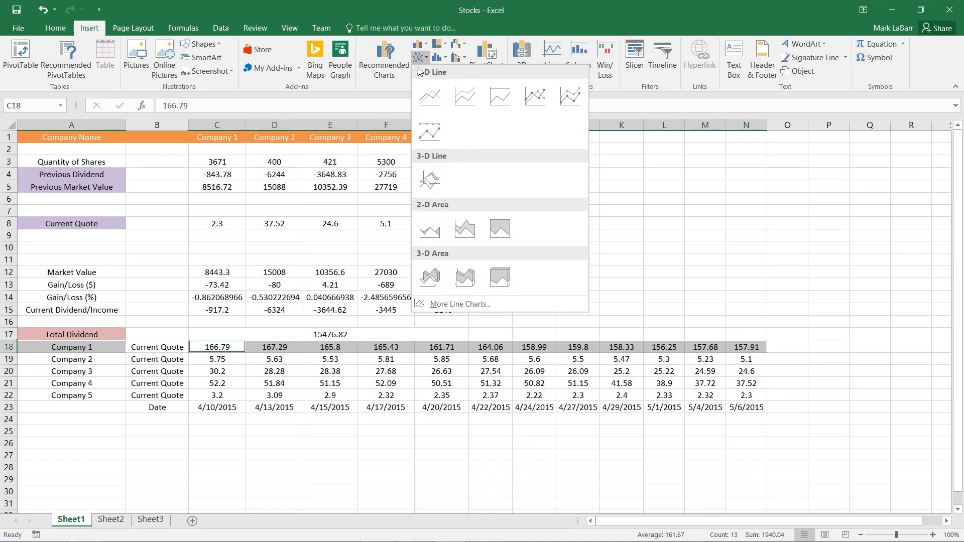
click(432, 105)
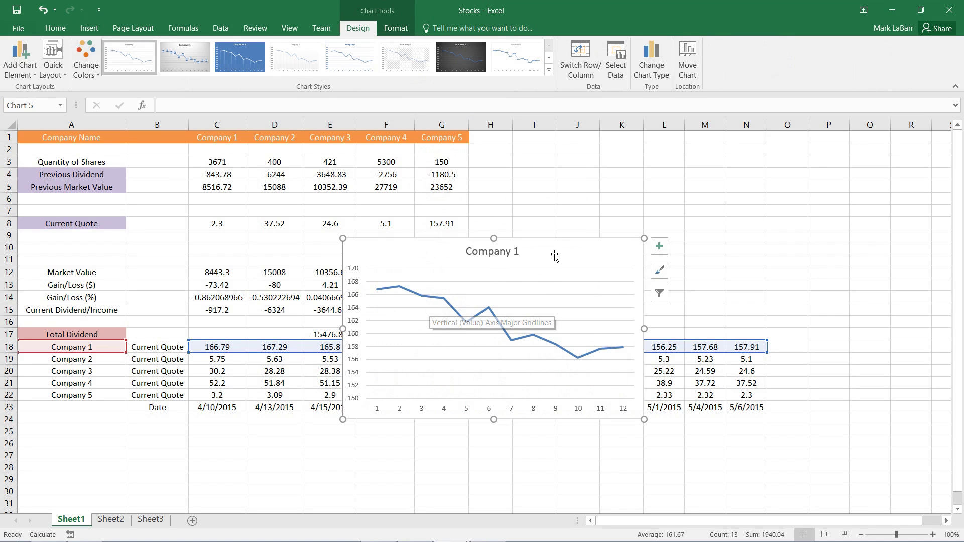
Move the chart below row 24, clear of the data table.
drag(553, 255, 288, 276)
scroll(539, 484, down, 5)
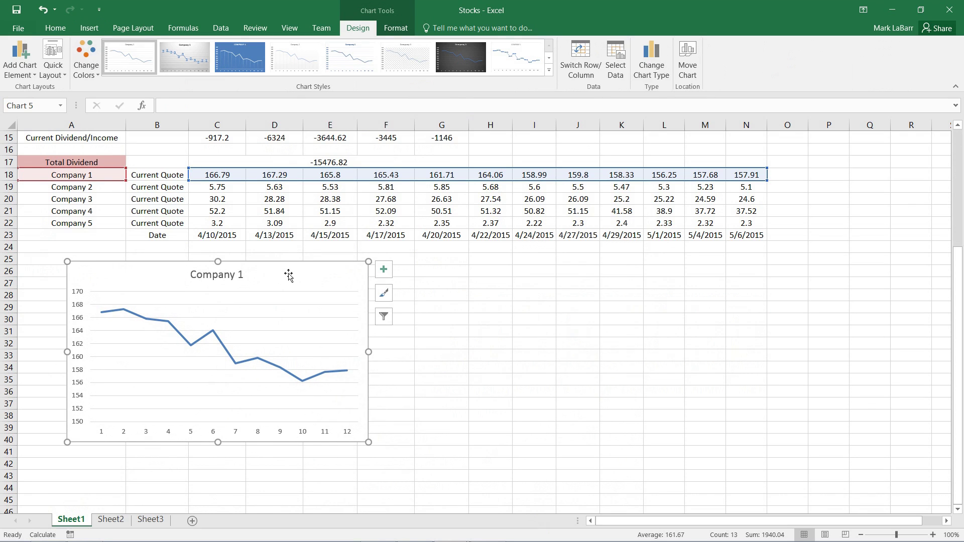
double_click(243, 276)
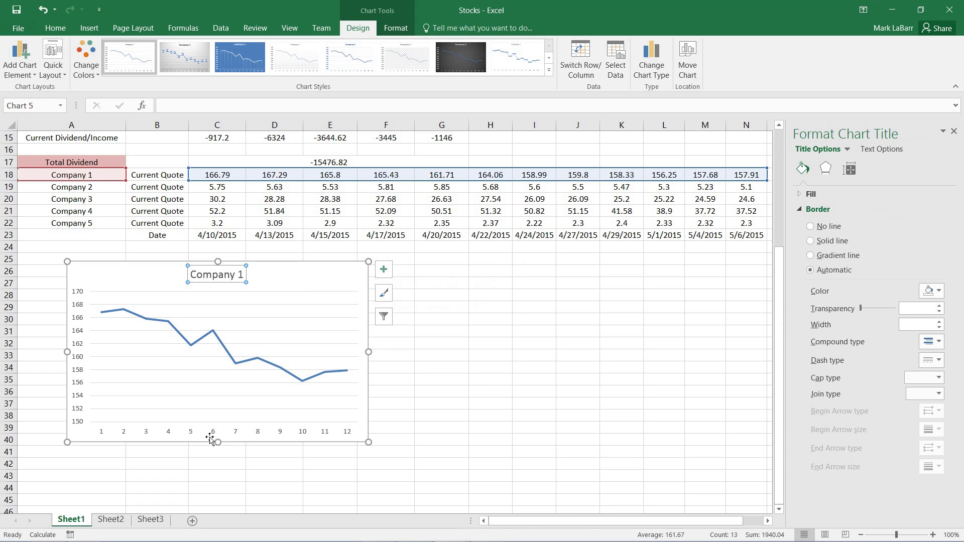
Turn on the Legend in Chart Elements and select it.
click(389, 273)
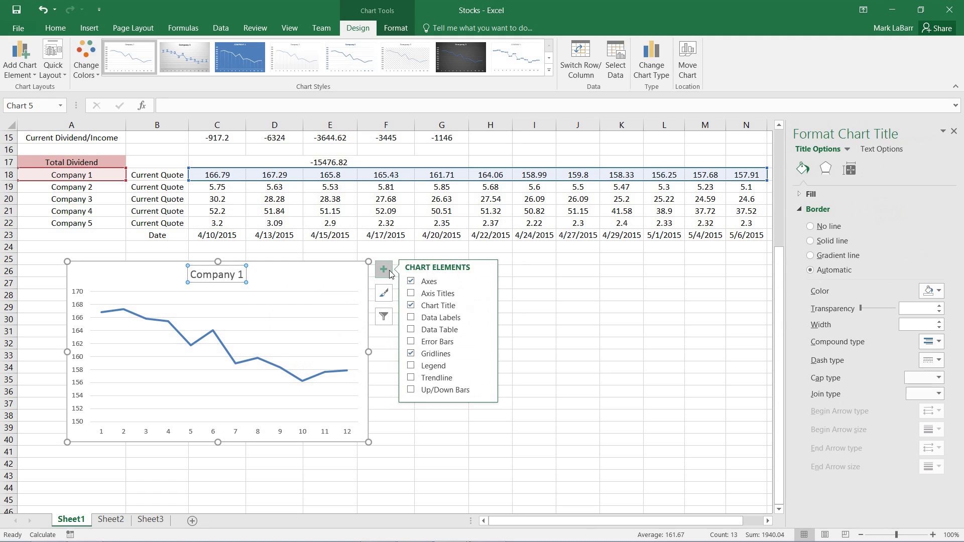
click(428, 369)
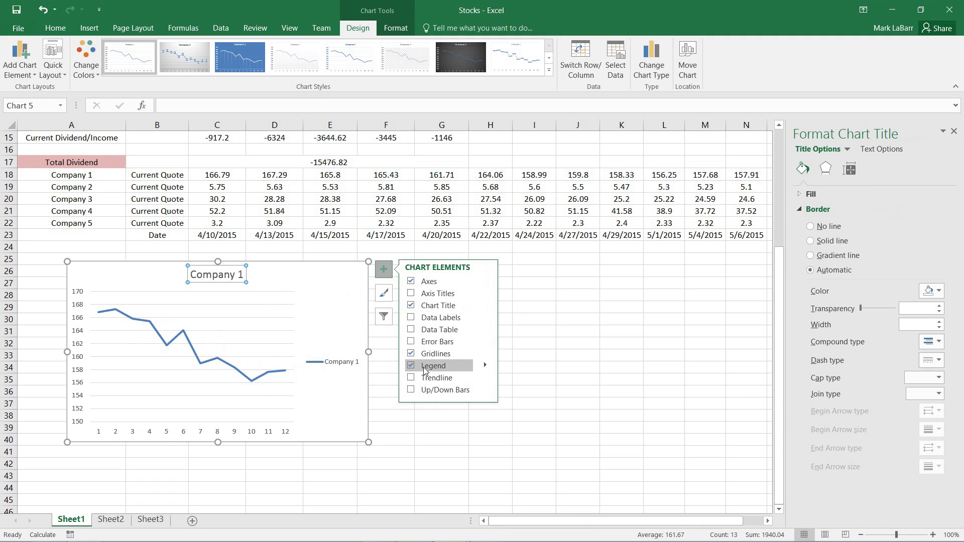
click(330, 363)
right_click(334, 363)
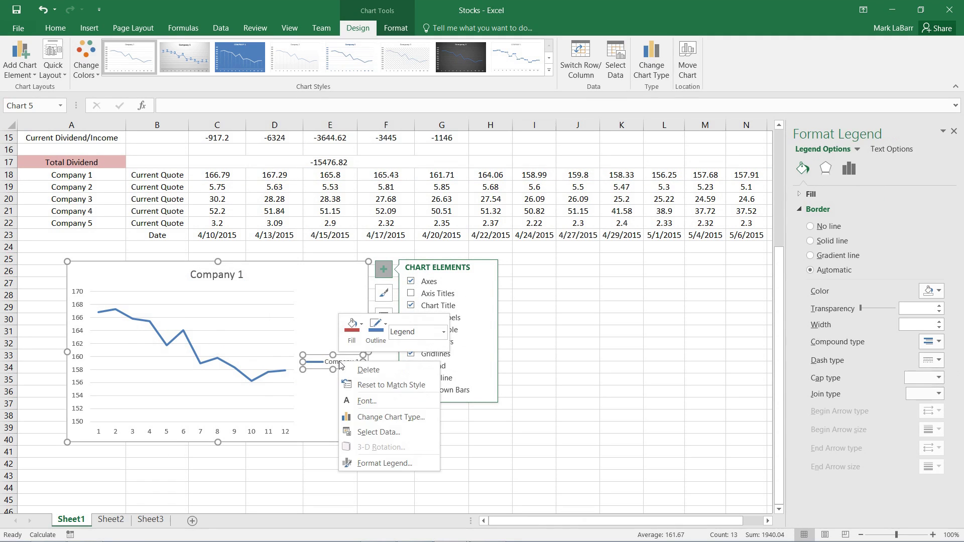
Set the series name to cell B18 (Current Quote) in Select Data.
click(378, 432)
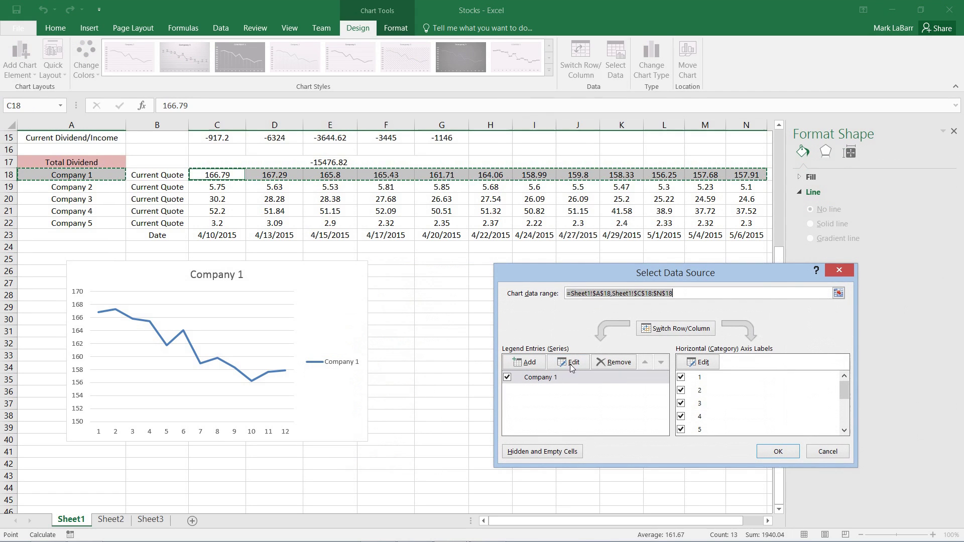
click(567, 362)
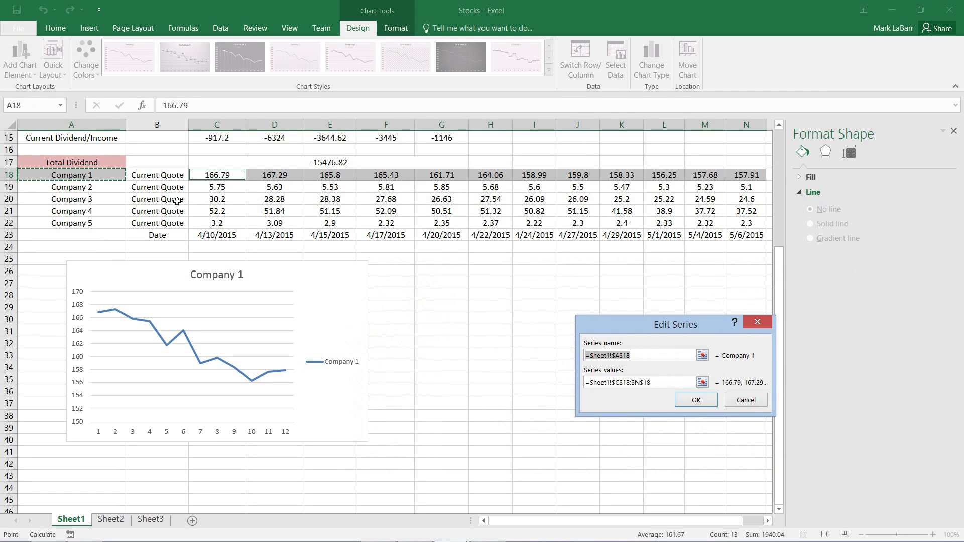
click(169, 174)
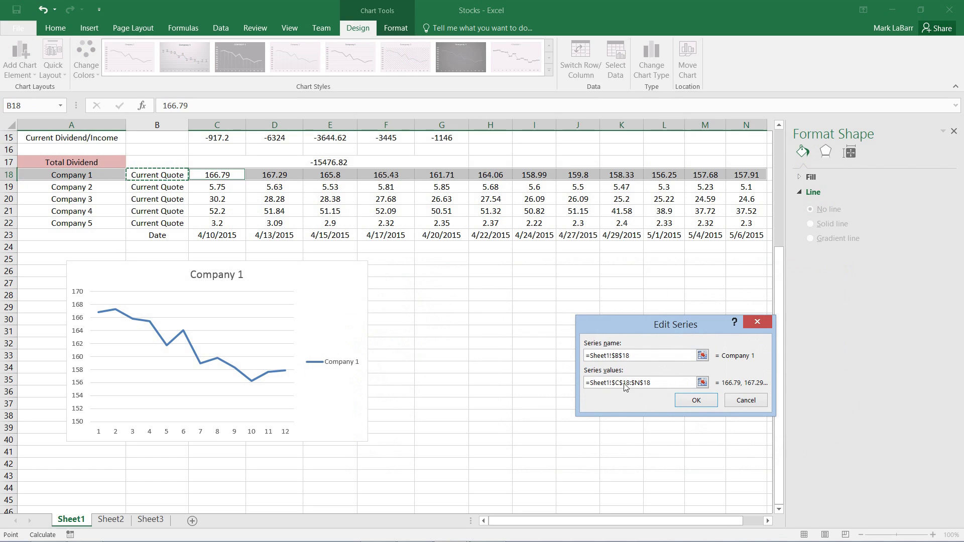
click(688, 400)
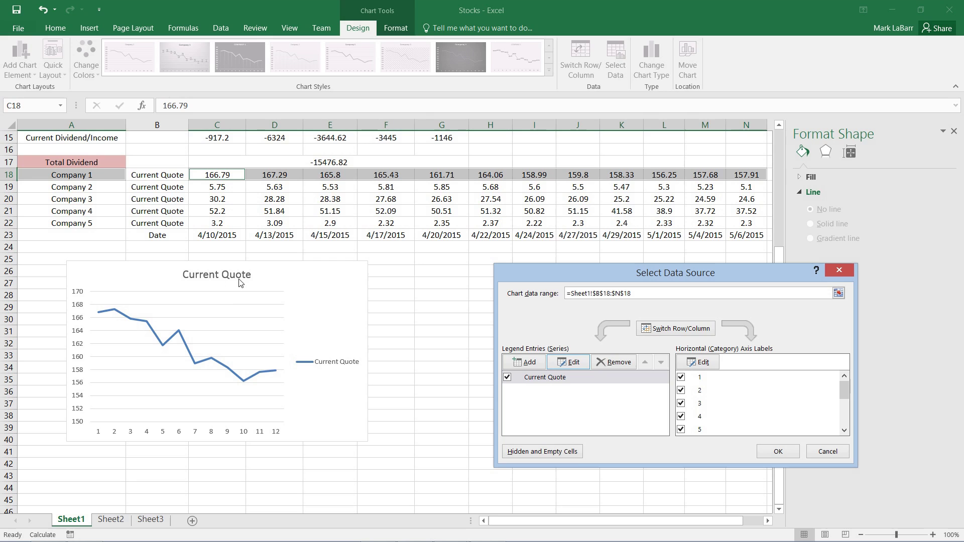
click(781, 450)
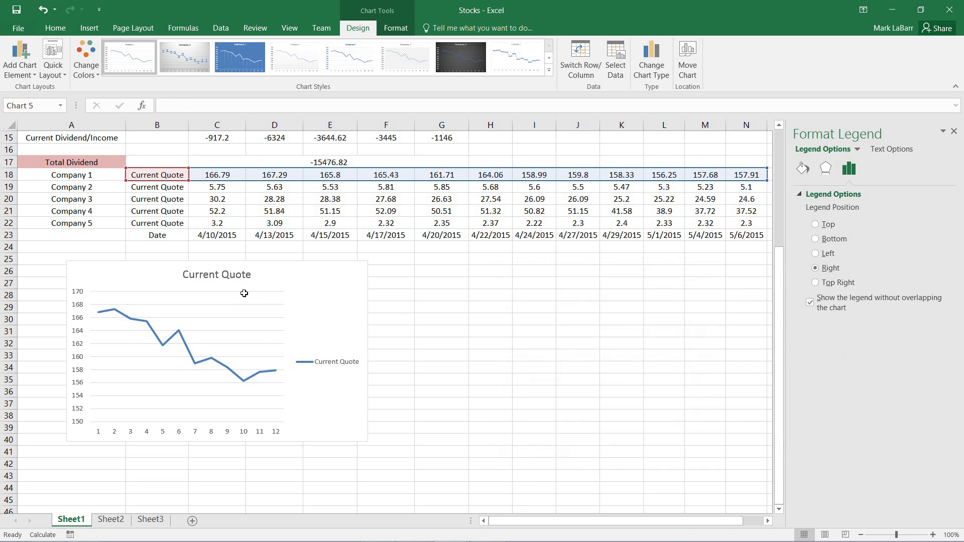
Retype the chart title as 'Company 1'.
click(236, 273)
drag(250, 275, 191, 279)
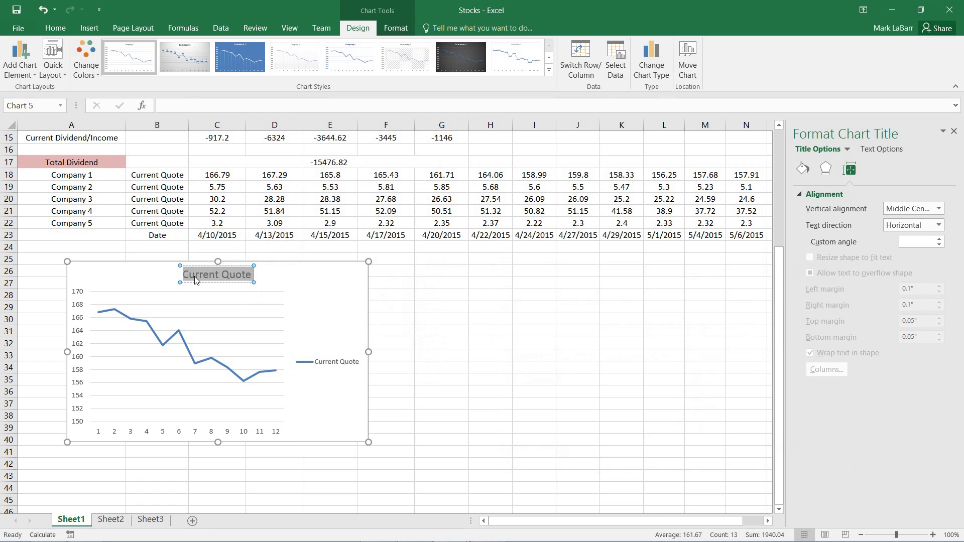
text(Company 1)
key(Return)
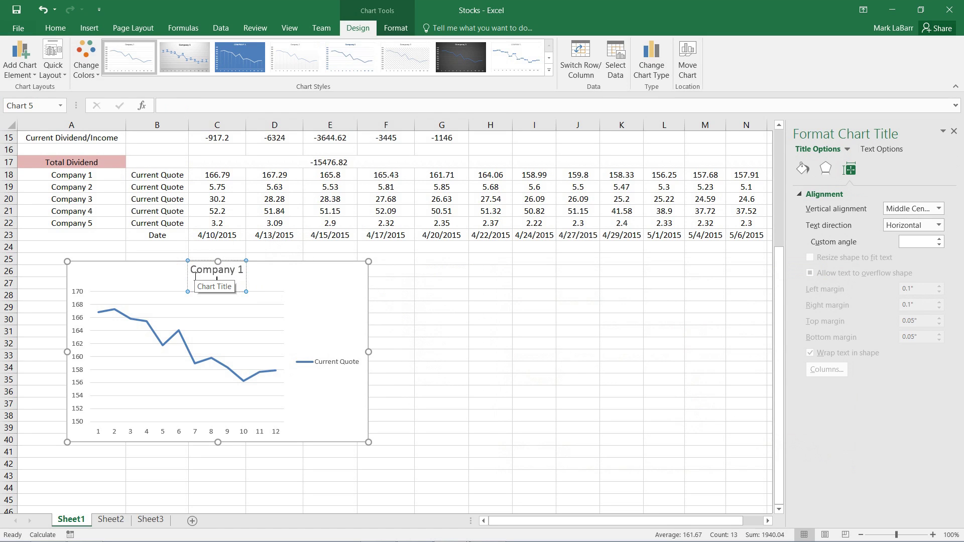
Select the chart's horizontal category axis showing labels 1 to 12.
click(312, 315)
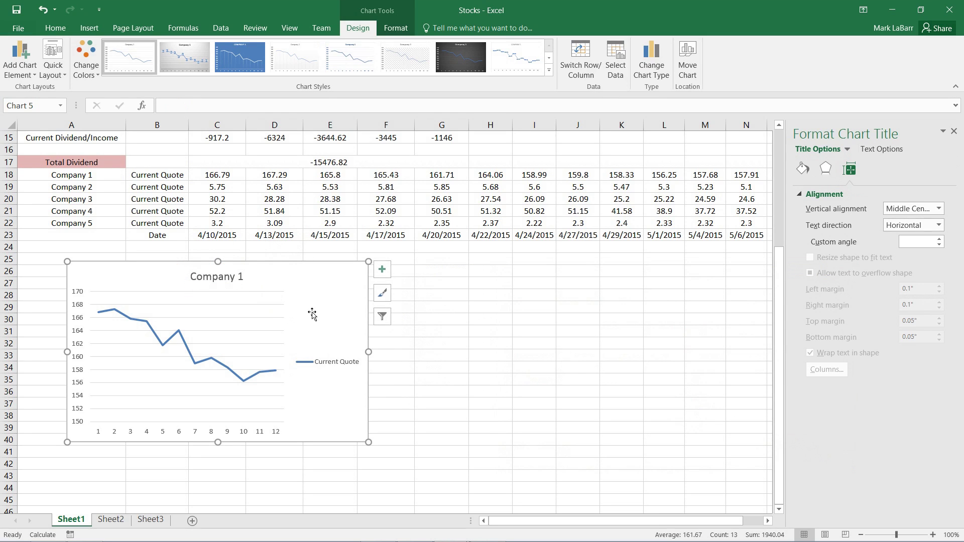
click(331, 369)
click(338, 366)
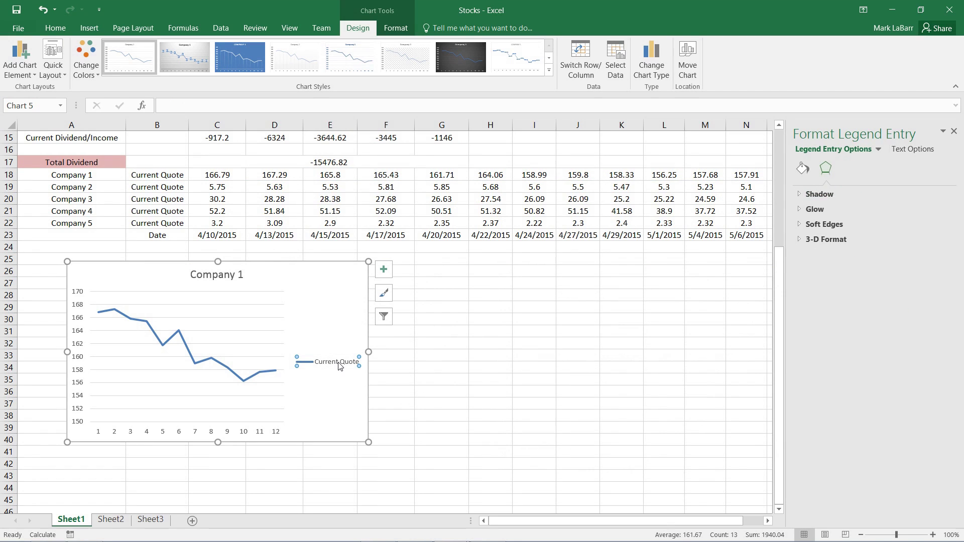
click(322, 343)
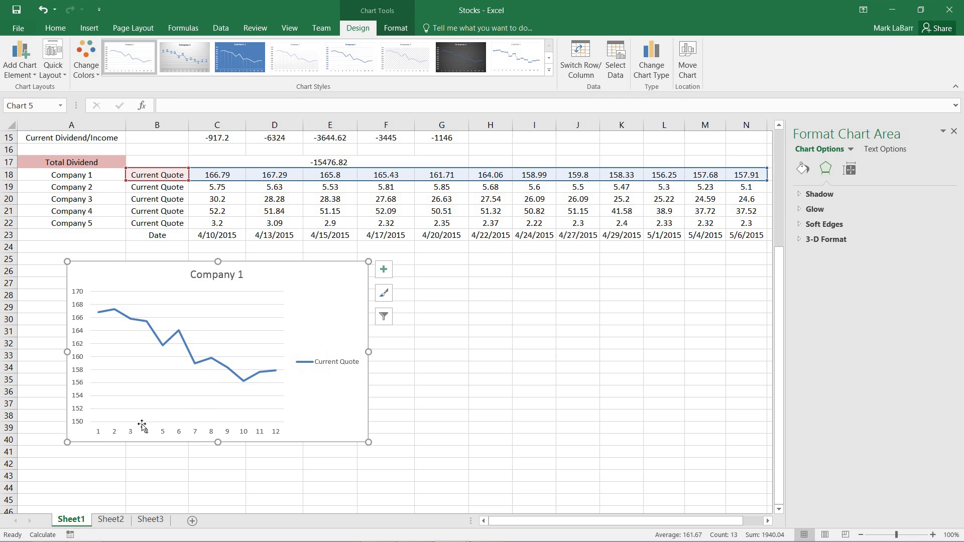
click(101, 433)
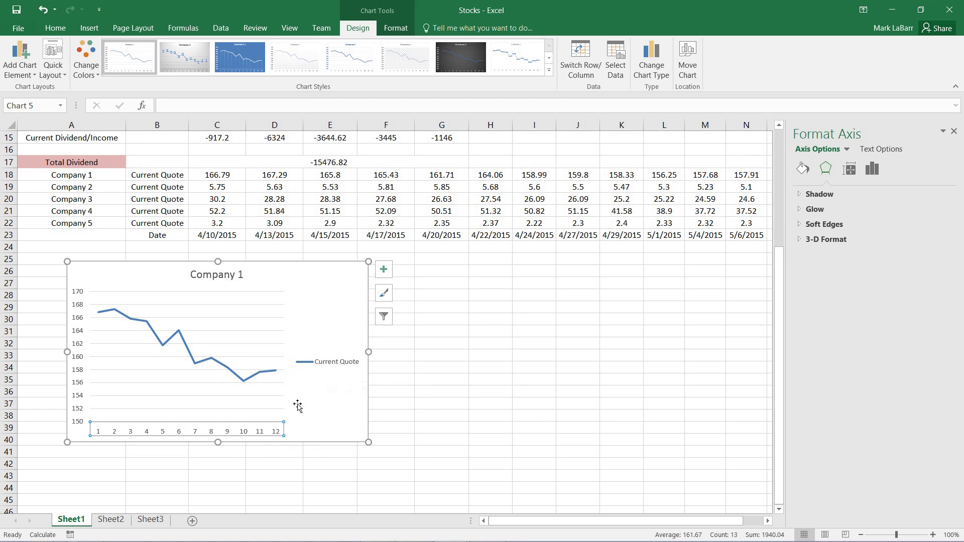
Use the dates in C23:N23 as the horizontal axis labels.
right_click(266, 432)
click(305, 360)
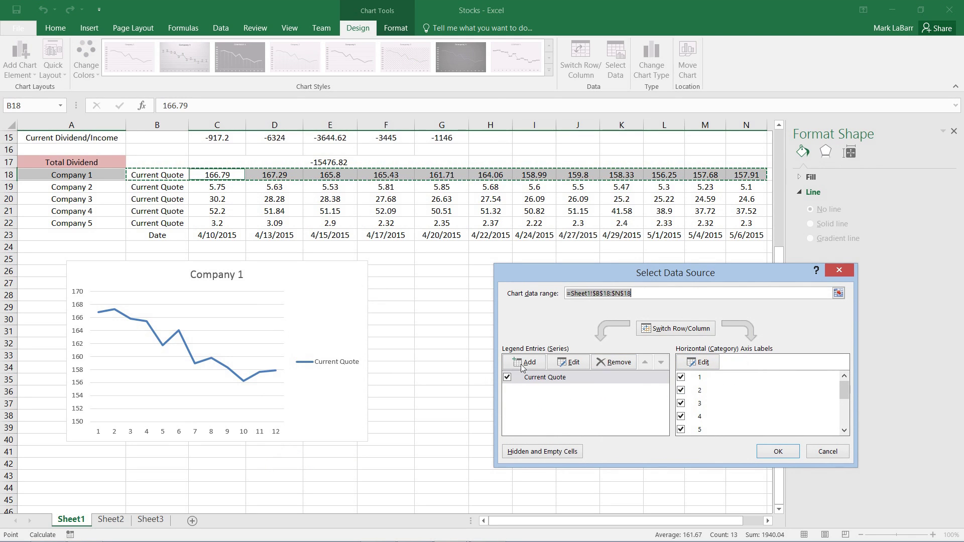
click(717, 365)
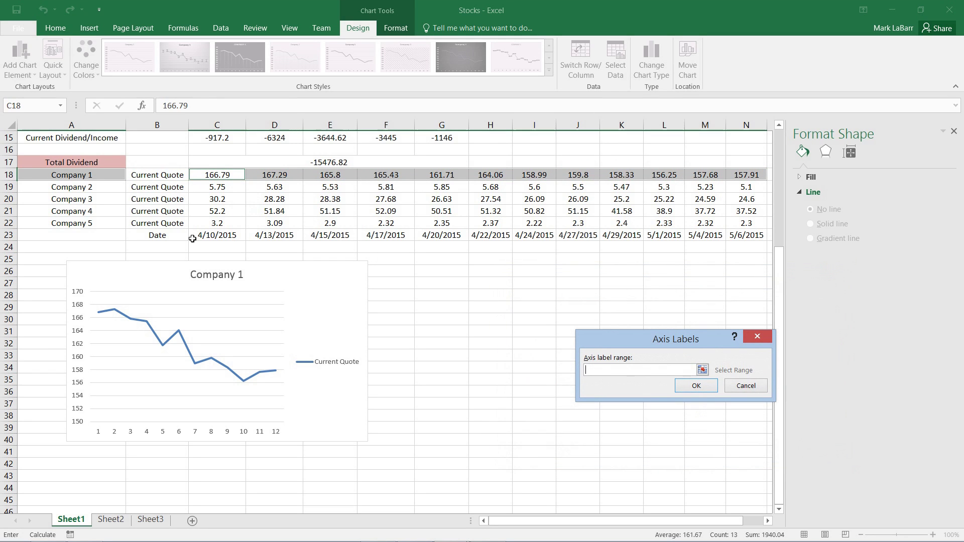
drag(211, 235, 747, 234)
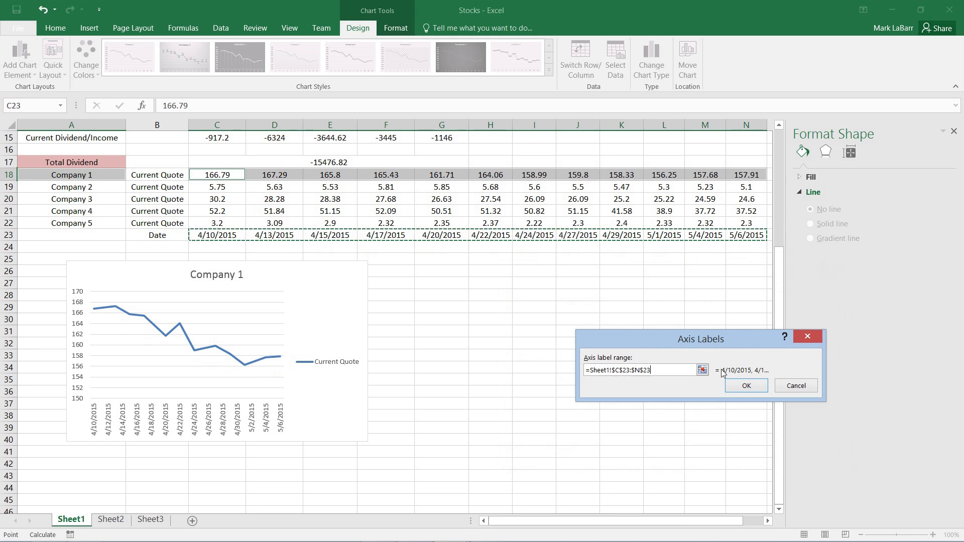
click(746, 386)
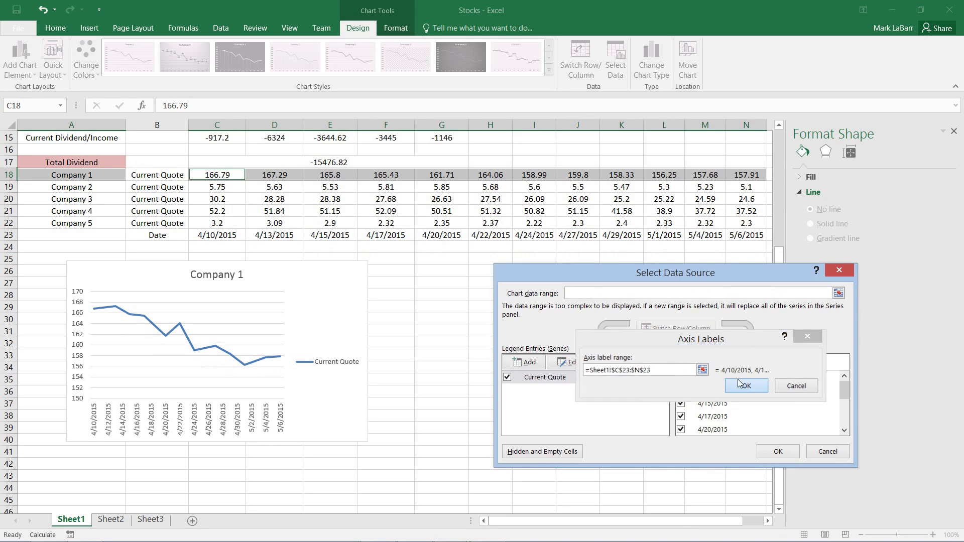
click(799, 451)
click(268, 421)
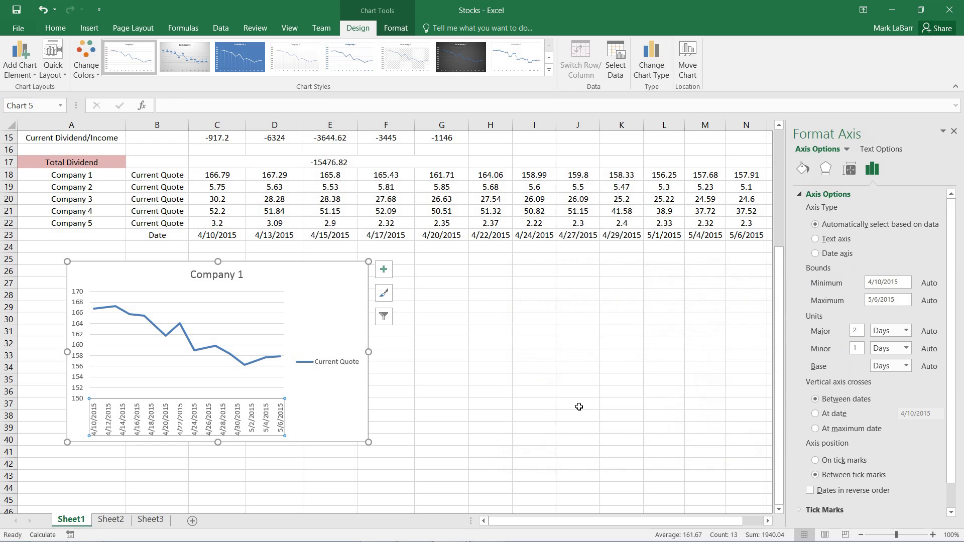
scroll(954, 322, down, 1)
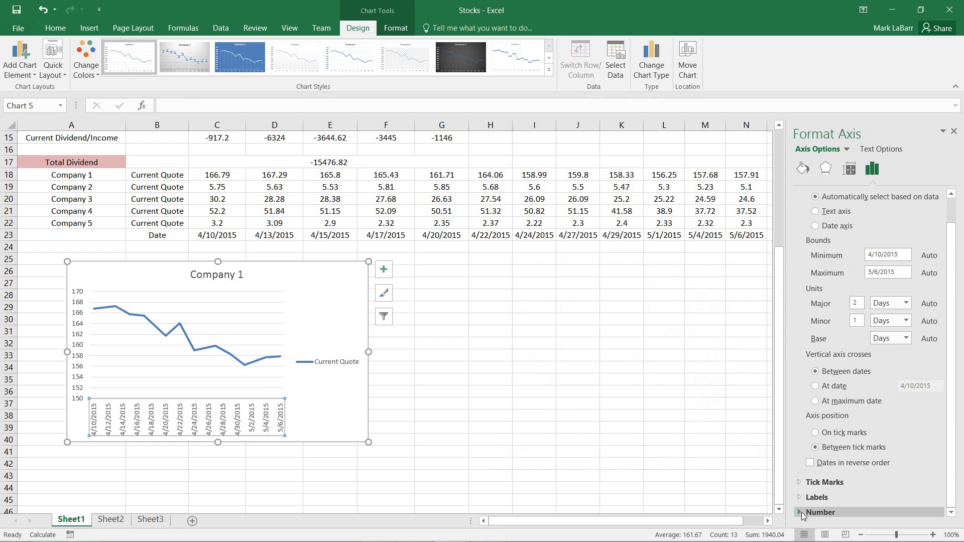
Change the axis number format code from m/d/yyyy to d/m, then d/mmm.
click(818, 512)
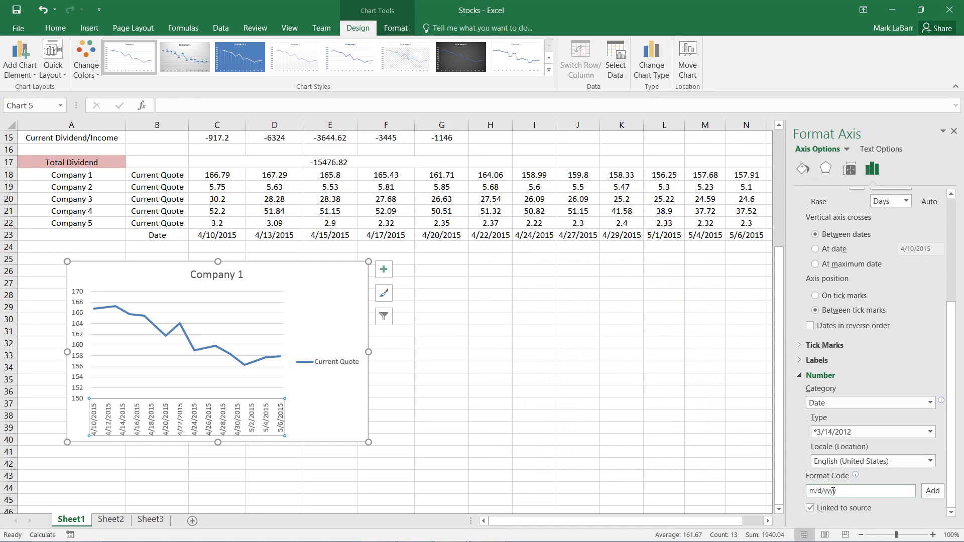
drag(833, 491, 802, 495)
text(d/m)
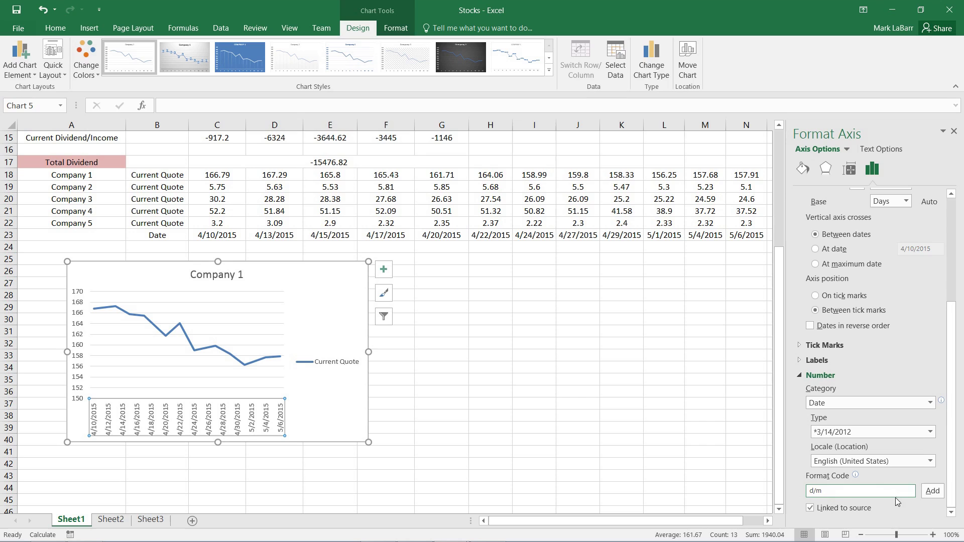
click(930, 491)
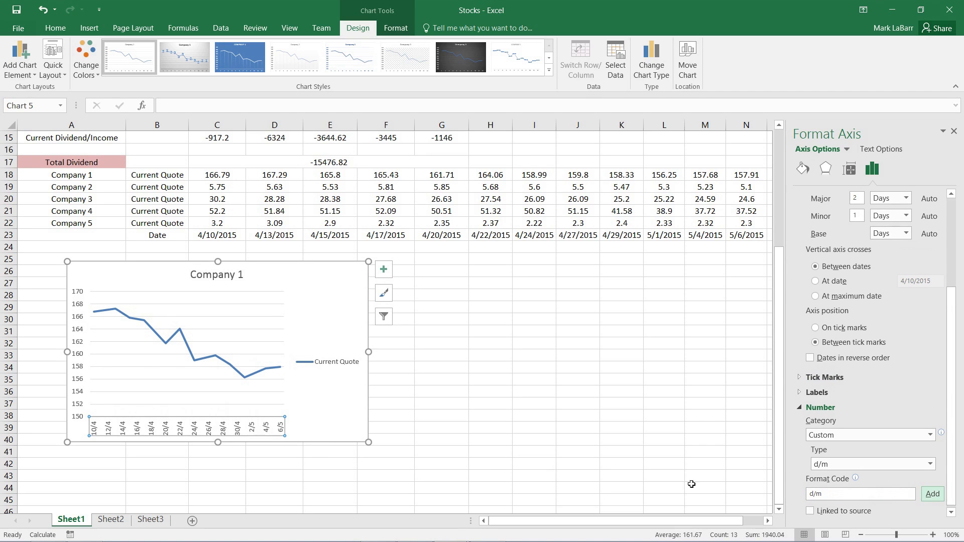
click(843, 496)
text(mm)
click(927, 496)
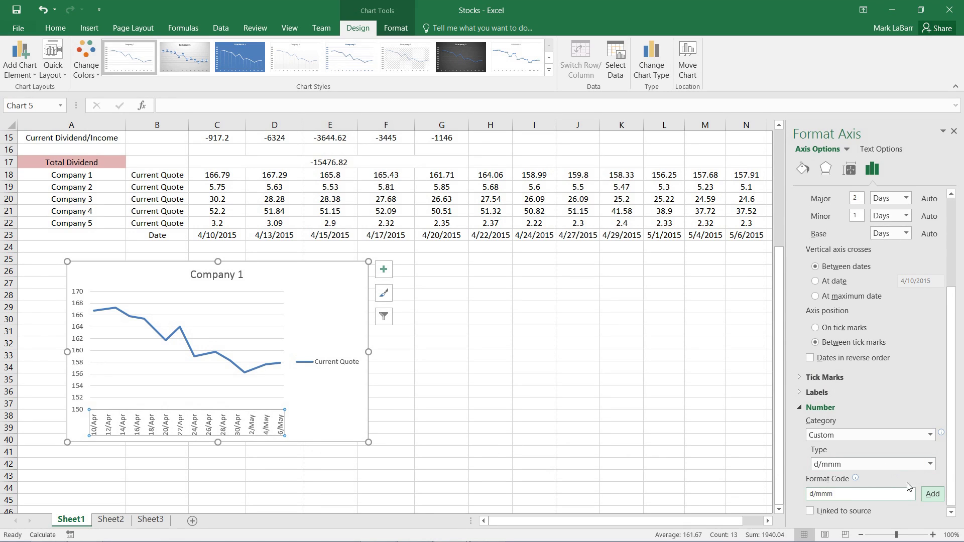
drag(952, 463, 950, 425)
Set the axis major tick marks to Outside.
click(799, 432)
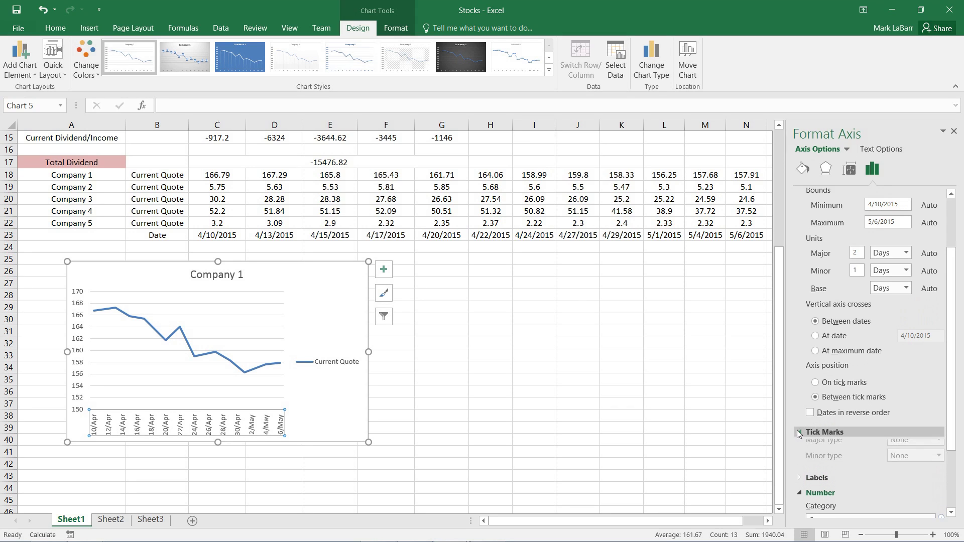
click(912, 445)
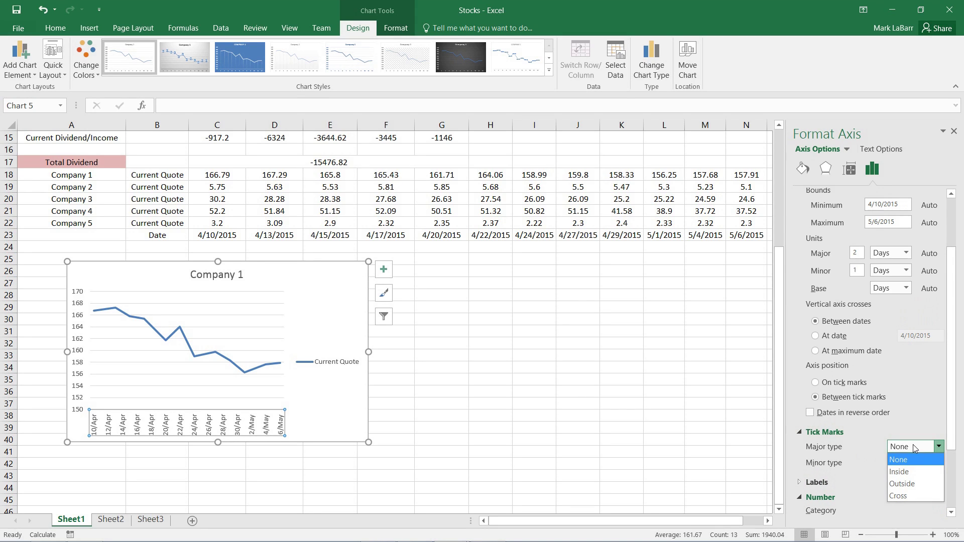
click(901, 483)
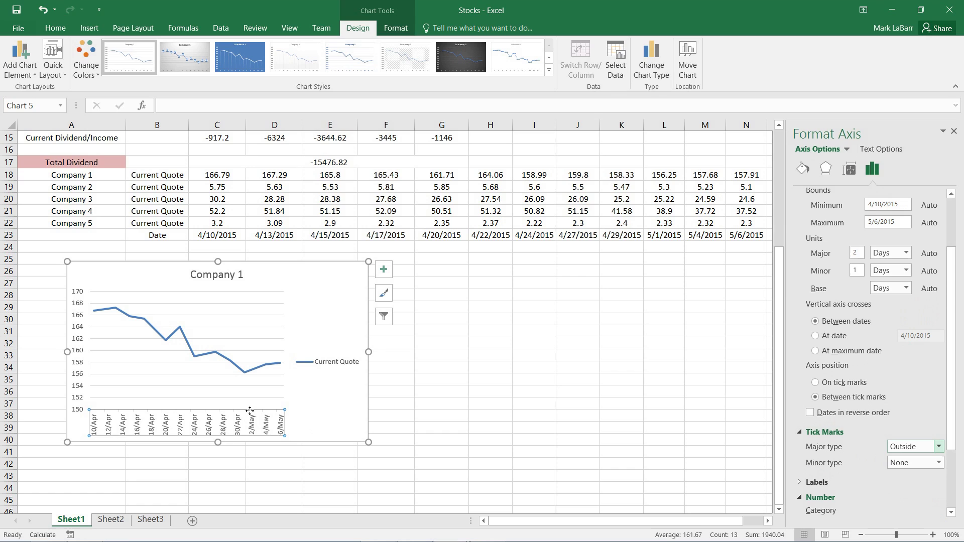
Set the date labels' text direction to Rotate all text 270°.
scroll(928, 369, up, 3)
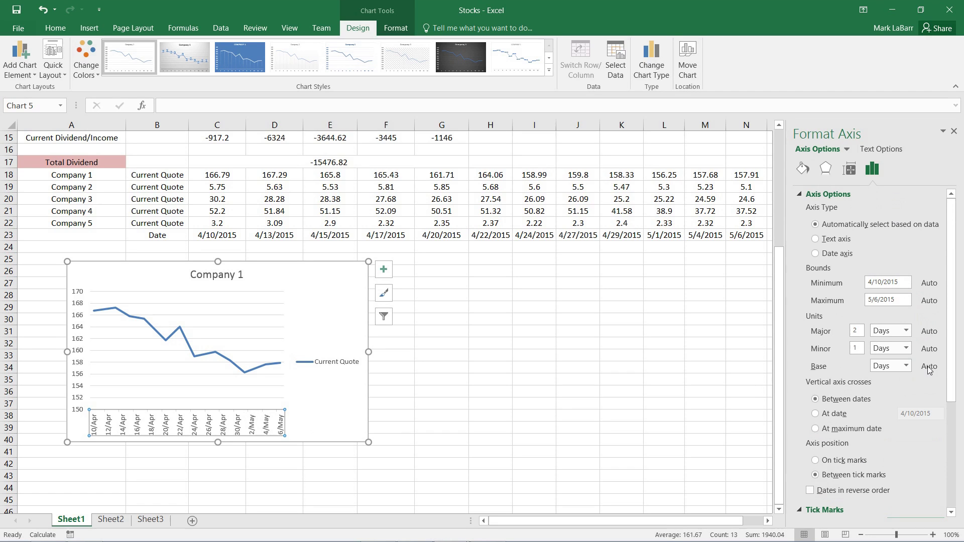
click(870, 149)
click(848, 167)
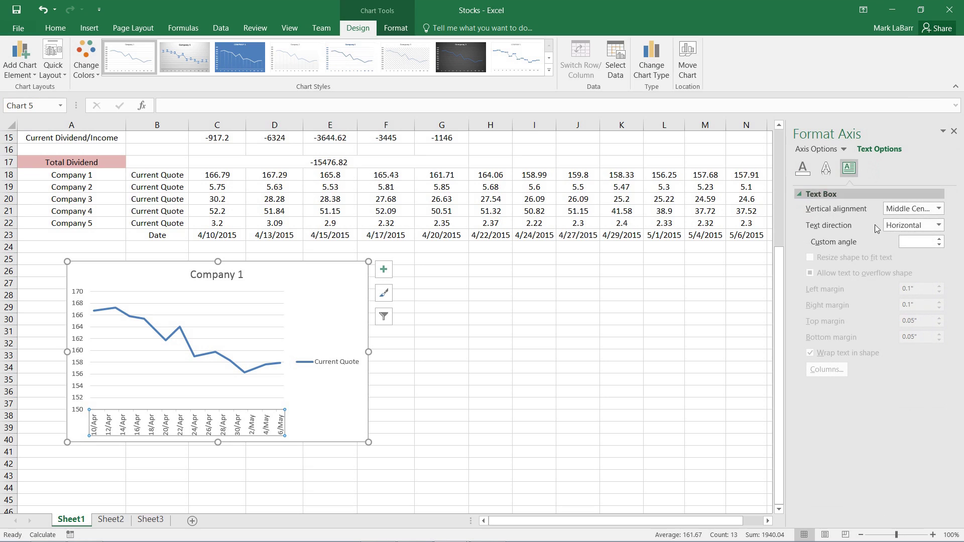
click(902, 223)
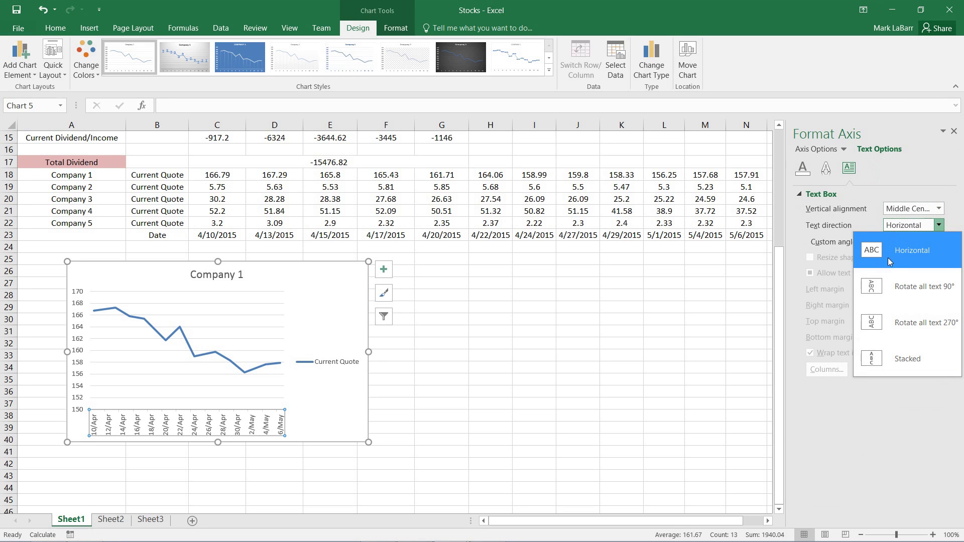
click(907, 317)
click(907, 225)
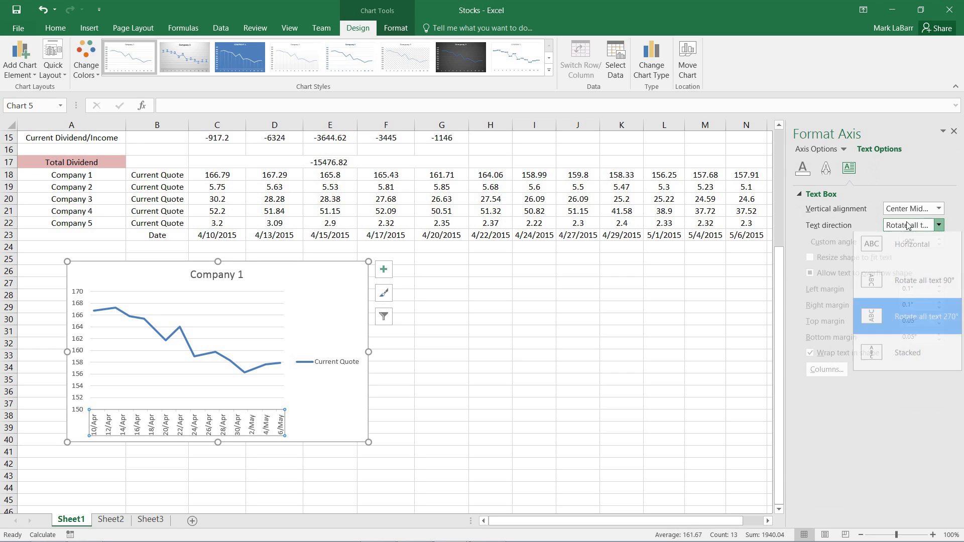
click(905, 283)
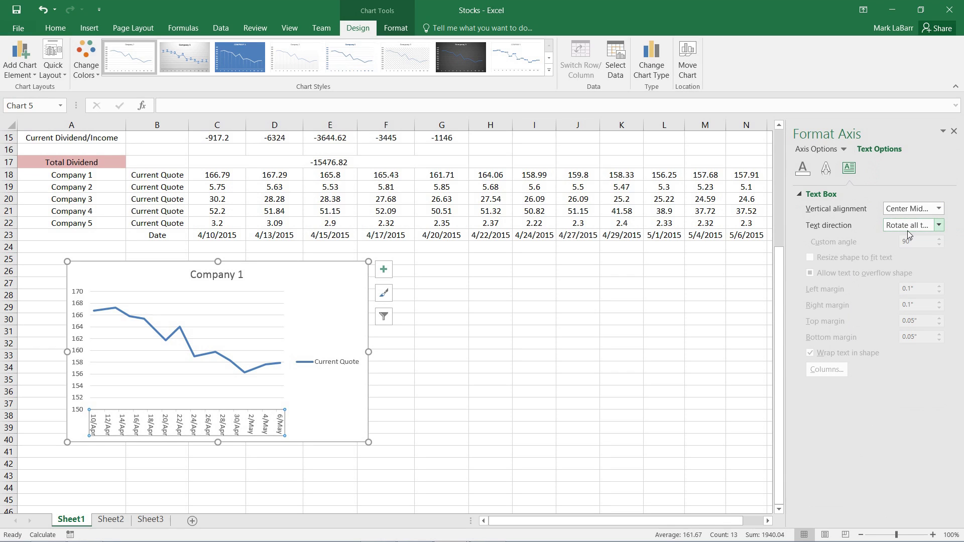
click(908, 226)
click(905, 308)
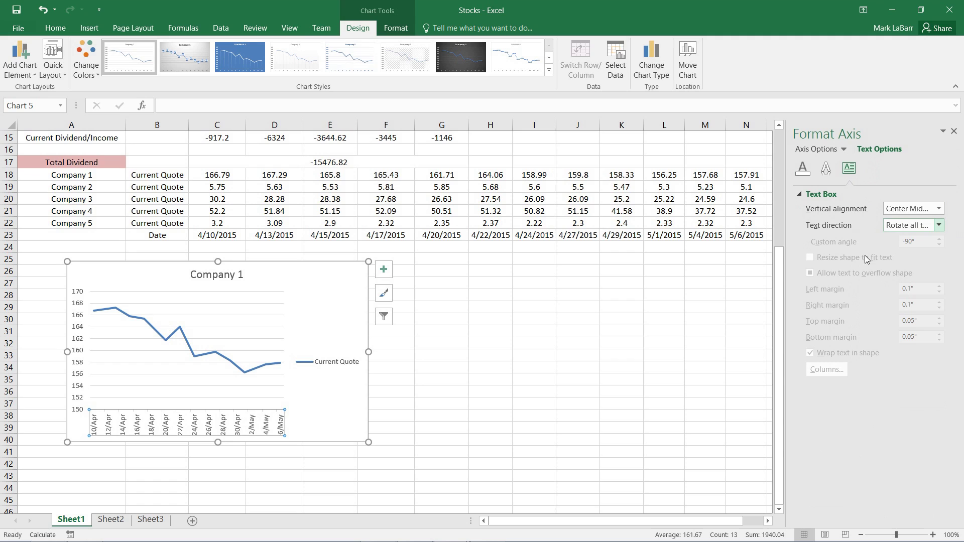
click(825, 168)
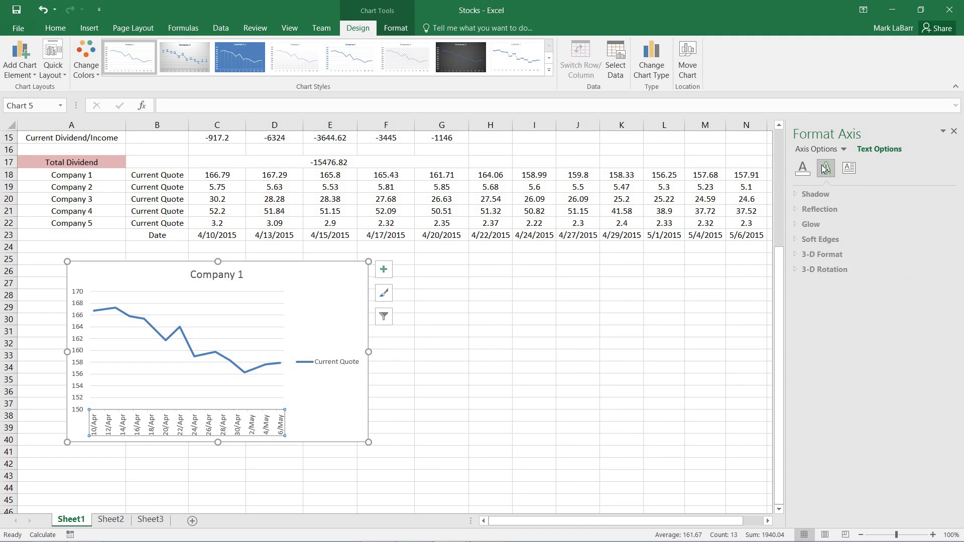
click(802, 168)
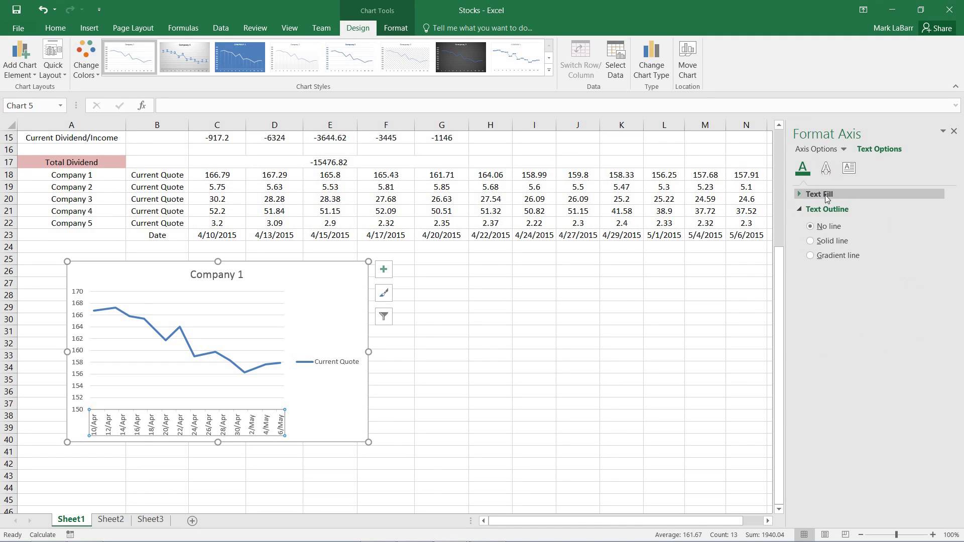
click(824, 194)
click(824, 195)
Set the date axis label font style to Bold in the Font dialog.
right_click(212, 423)
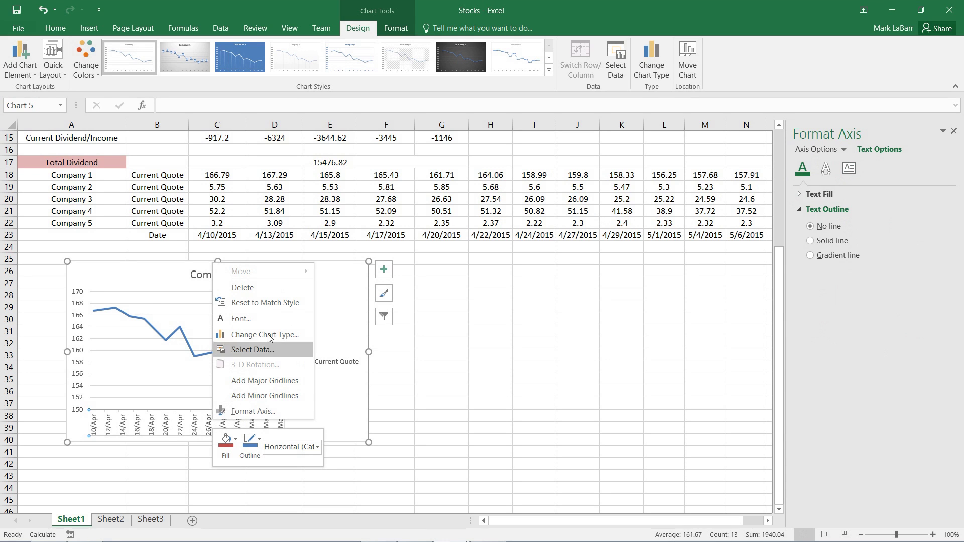
click(254, 318)
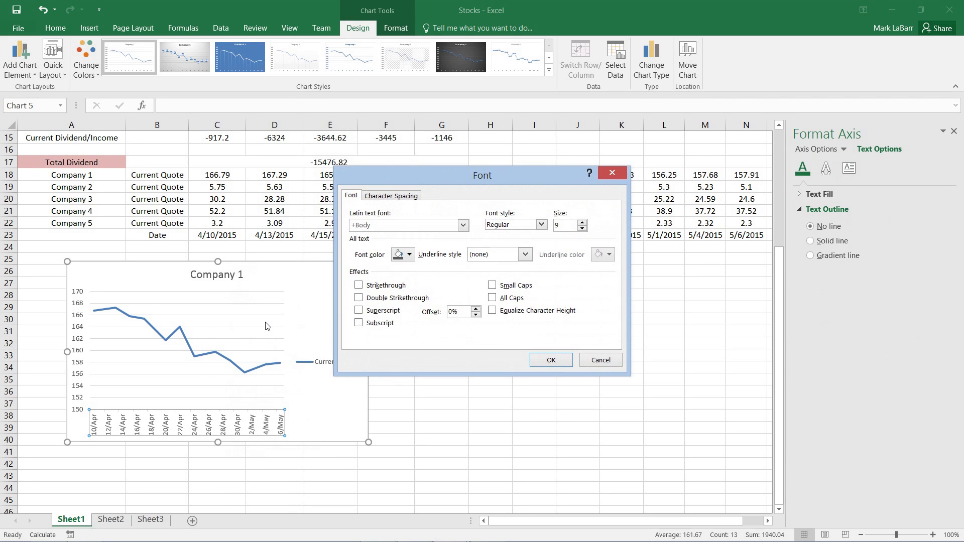
click(540, 225)
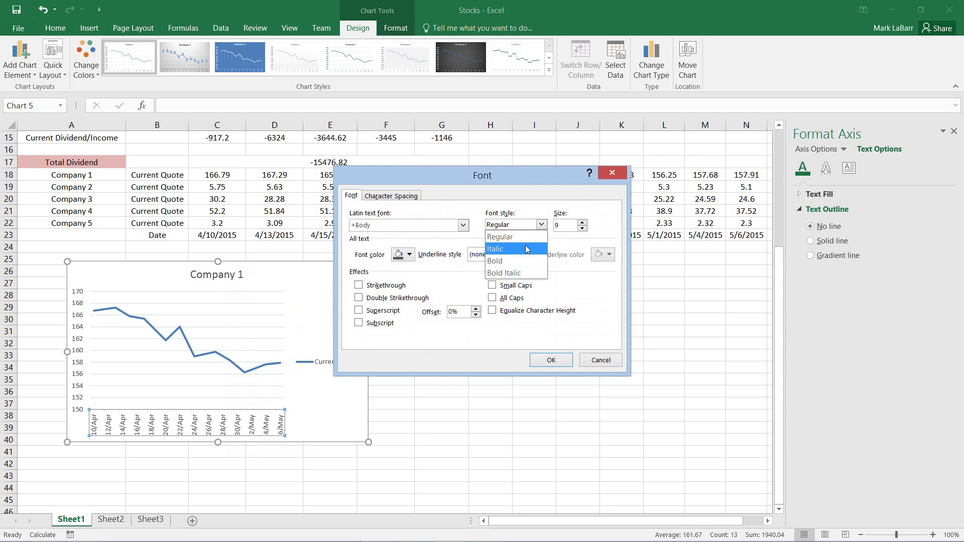
click(507, 251)
click(549, 355)
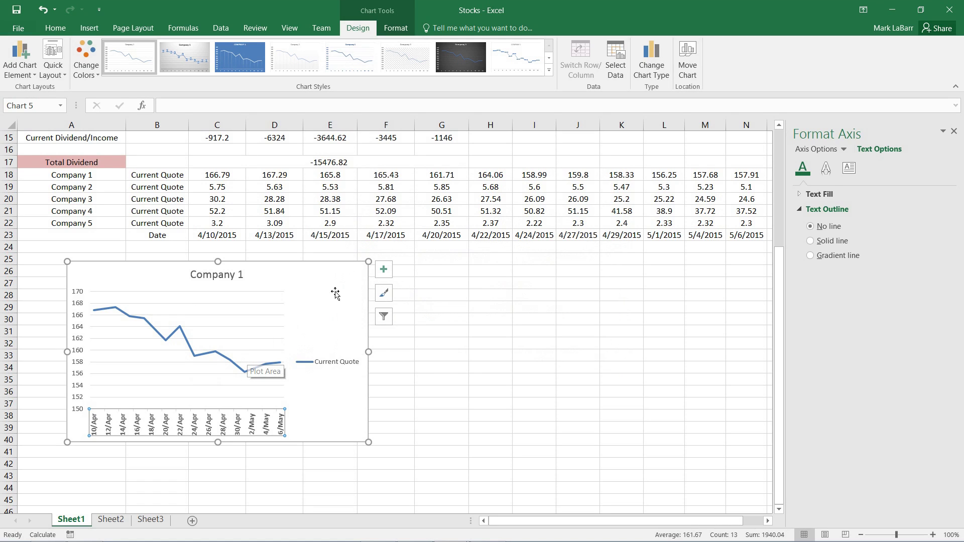
Nudge the chart slightly left and down, then select various quote and date rows.
drag(334, 291, 319, 299)
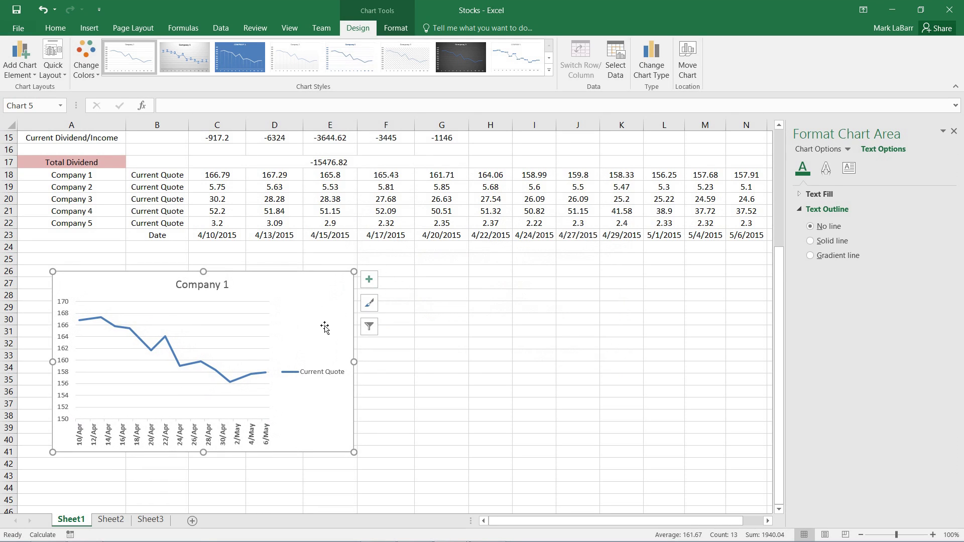
drag(209, 236, 736, 235)
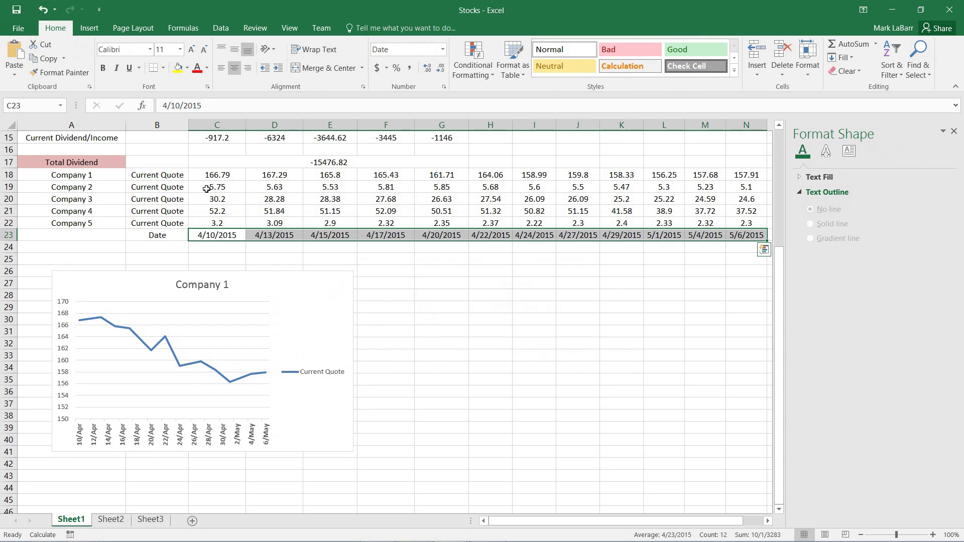
drag(209, 187, 746, 187)
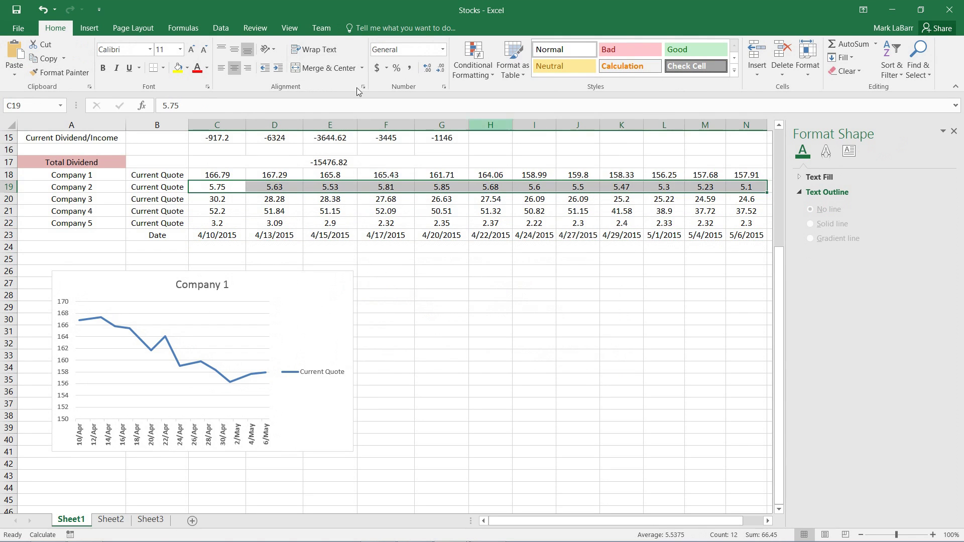
drag(217, 211, 329, 211)
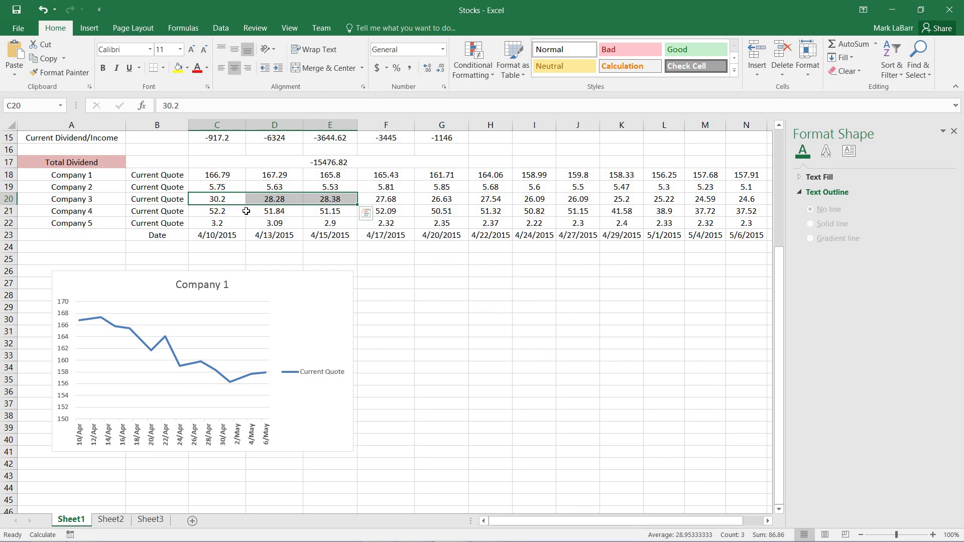
drag(83, 190, 124, 227)
click(276, 212)
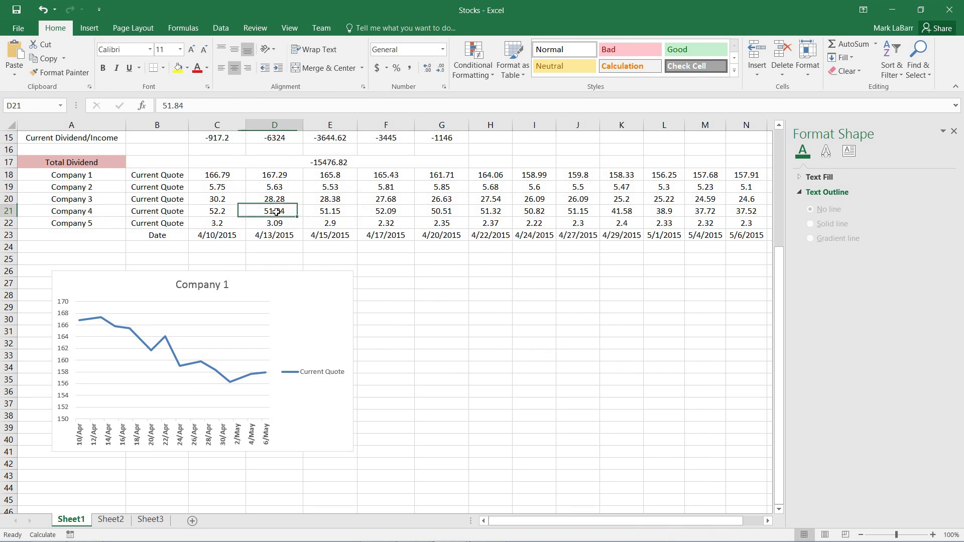
drag(192, 233, 748, 236)
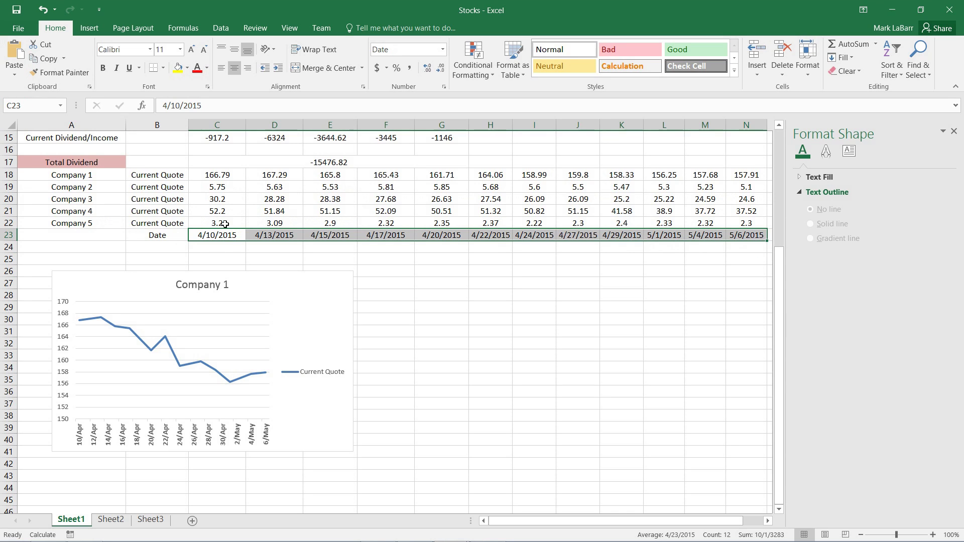
click(236, 235)
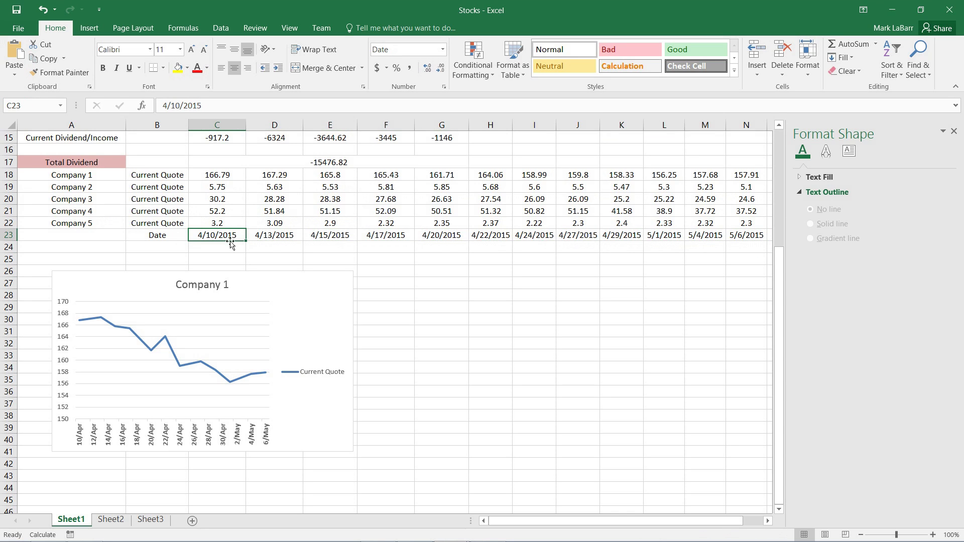
click(134, 437)
right_click(133, 438)
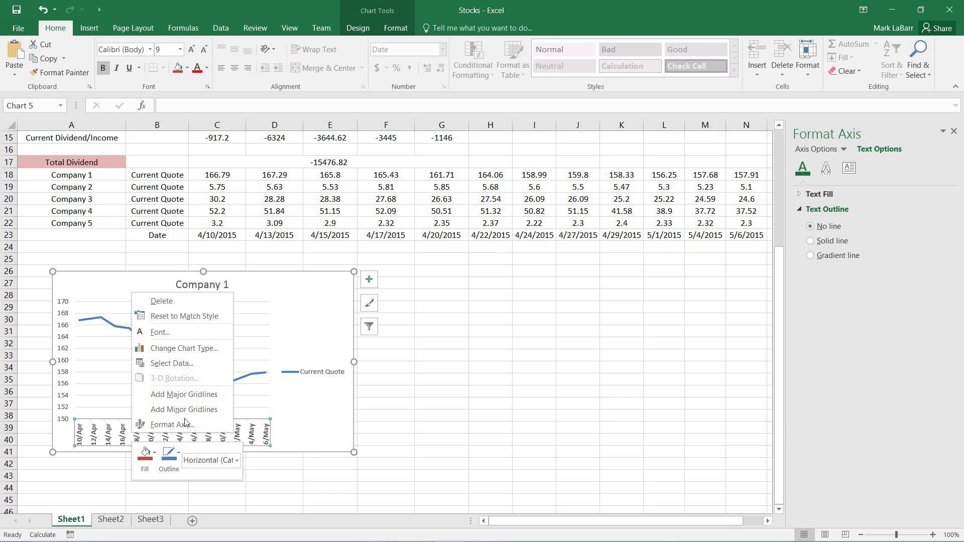
click(181, 364)
click(703, 380)
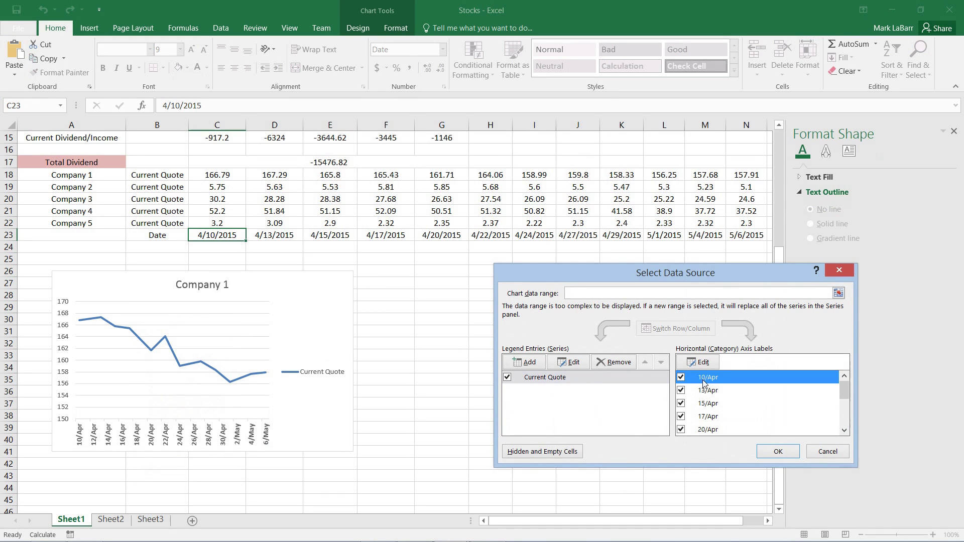
click(827, 452)
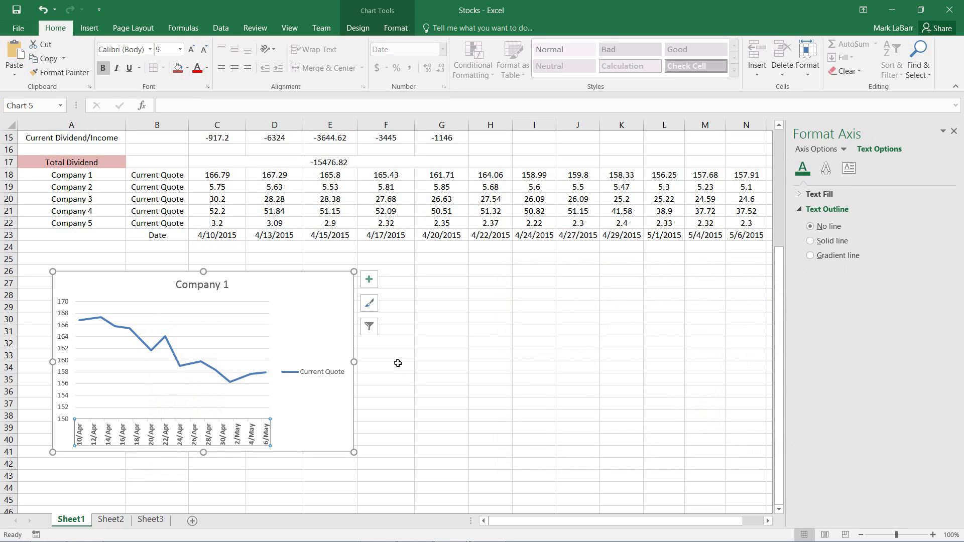